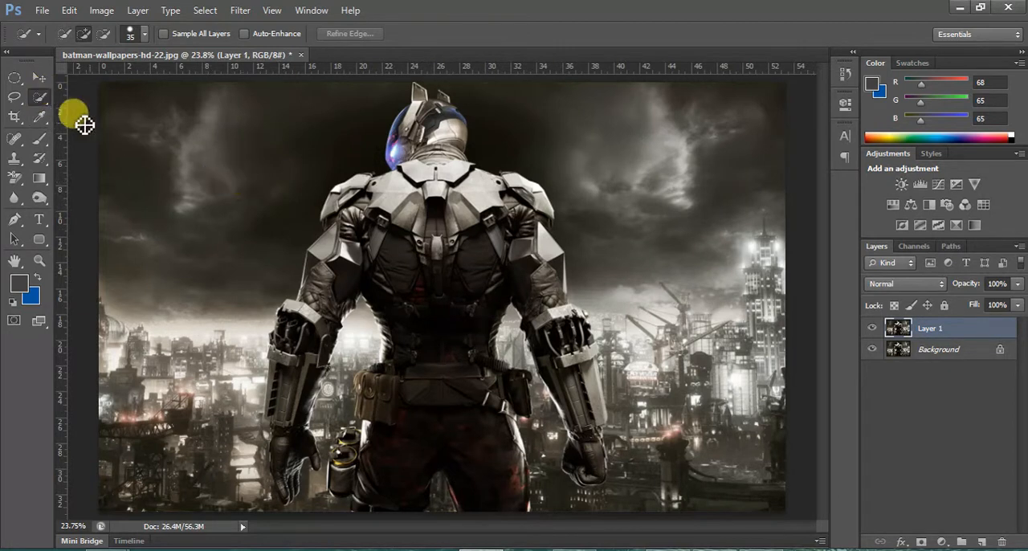
# Activate the Quick Selection tool and enlarge its brush to 500 px.
pyautogui.click(43, 95)
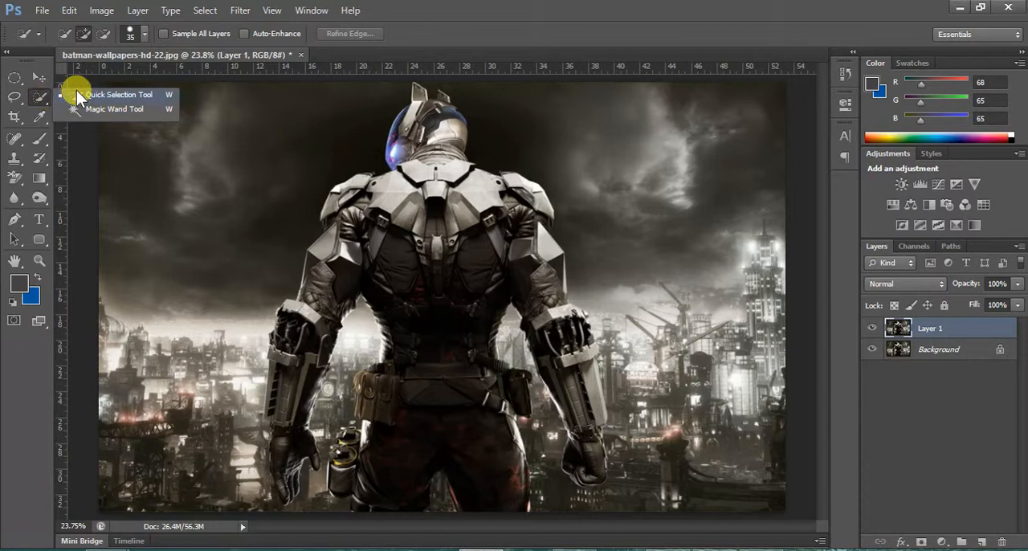
pyautogui.click(106, 94)
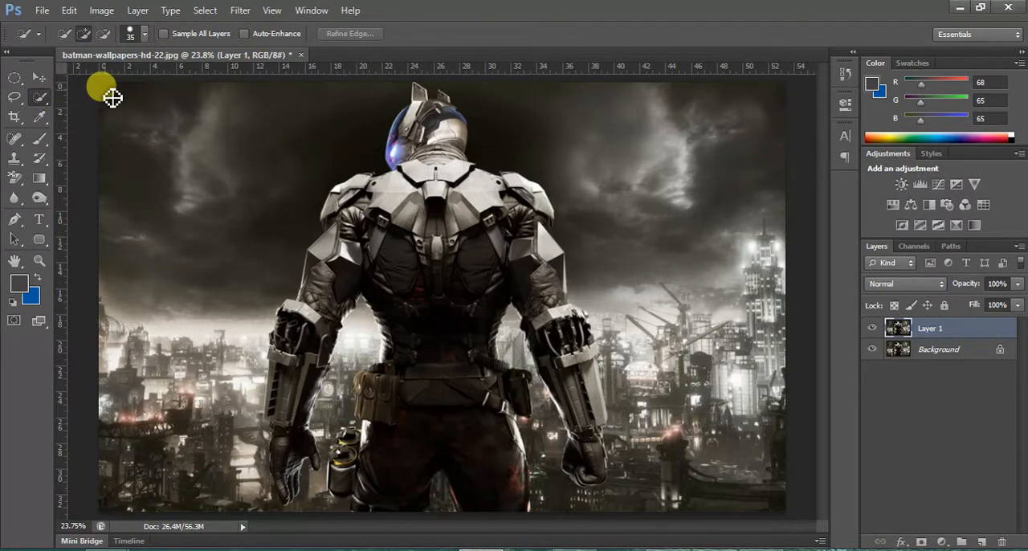
pyautogui.press(']')
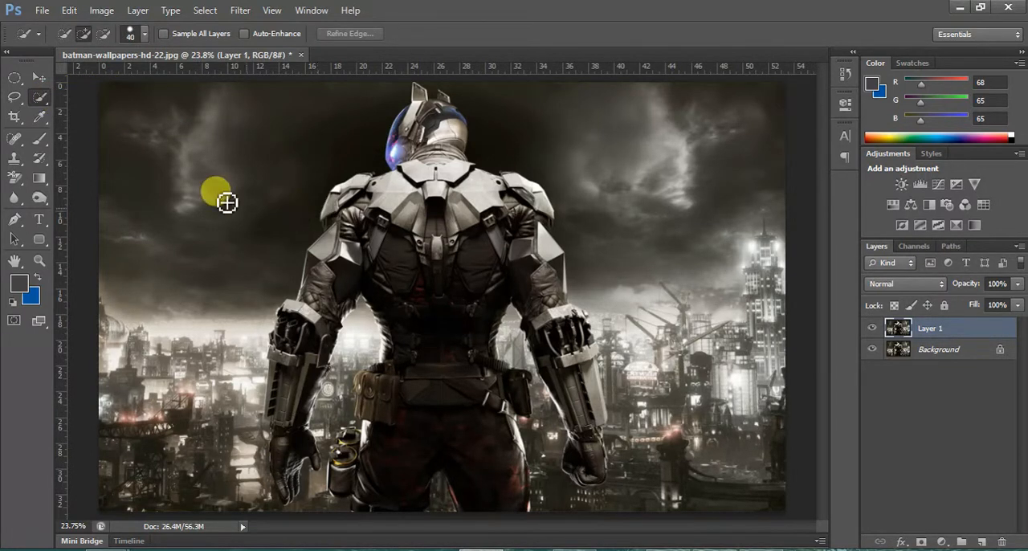
pyautogui.click(40, 96)
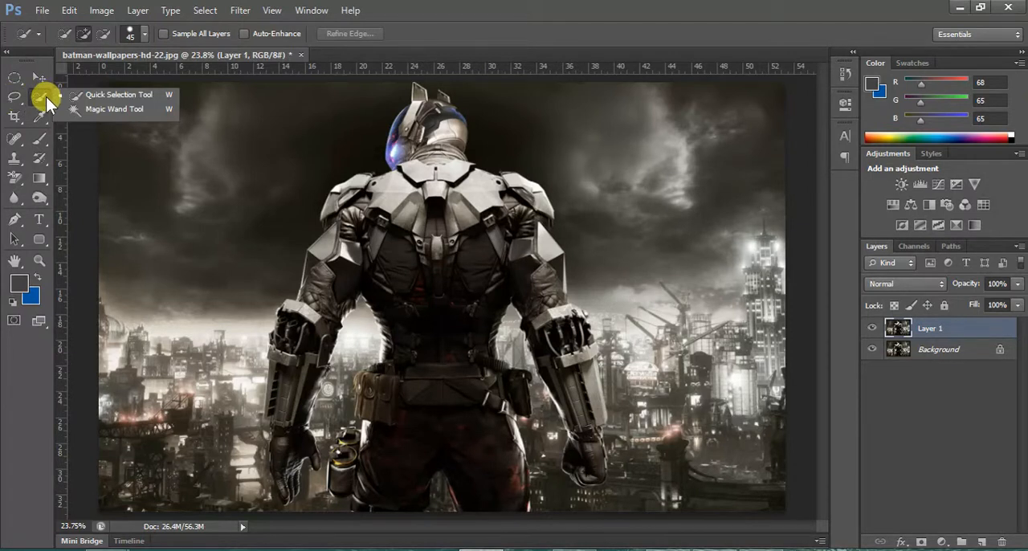
pyautogui.click(90, 94)
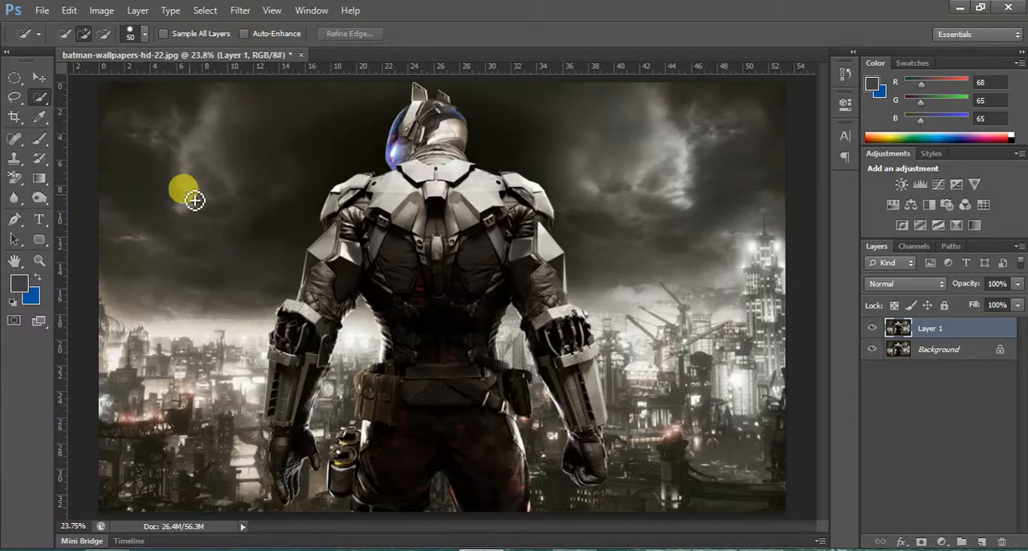
pyautogui.press(']')
pyautogui.press(']')
pyautogui.press(']')
pyautogui.press(']')
pyautogui.press(']')
pyautogui.press(']')
pyautogui.press(']')
pyautogui.press(']')
pyautogui.press(']')
pyautogui.press(']')
pyautogui.press(']')
pyautogui.press(']')
pyautogui.press(']')
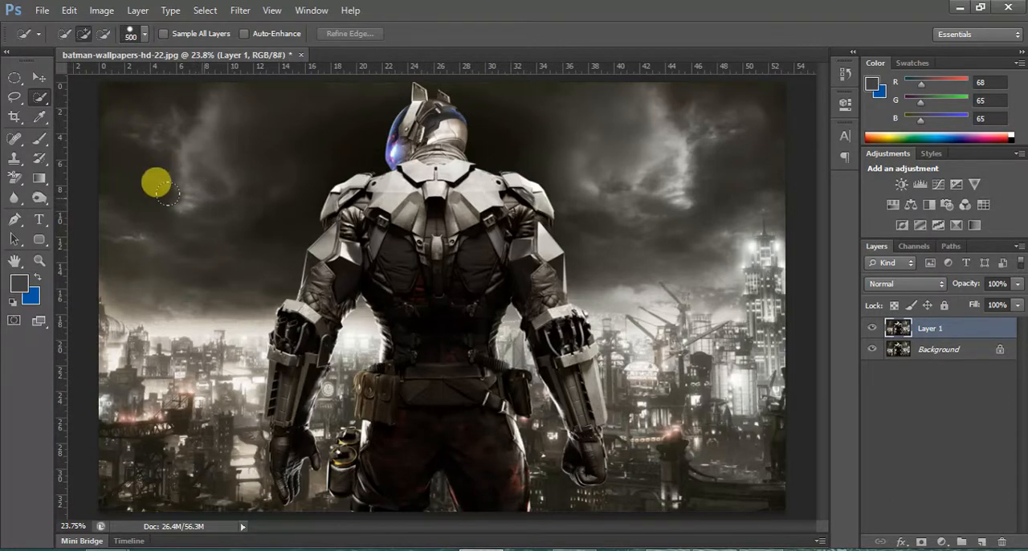
pyautogui.rightClick(40, 98)
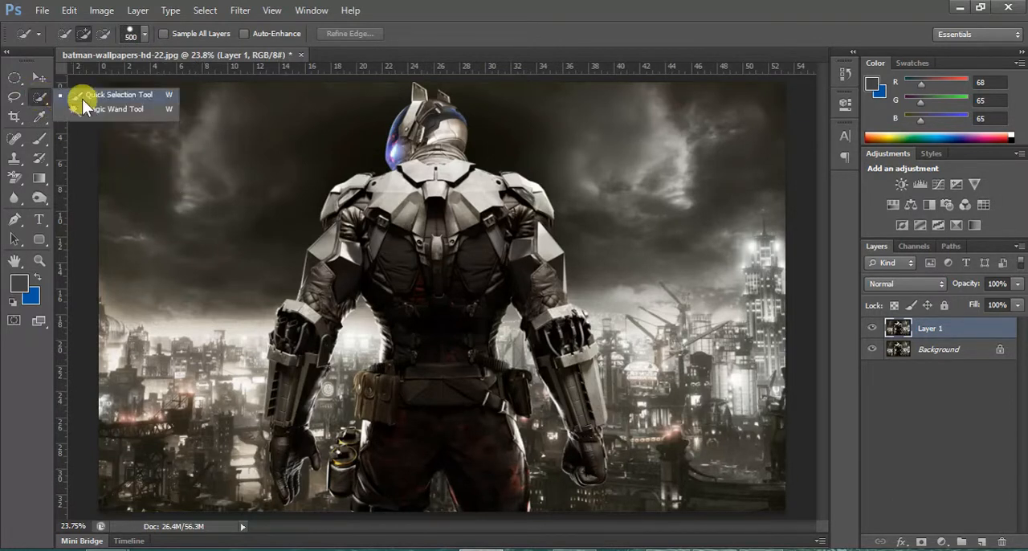
pyautogui.click(83, 98)
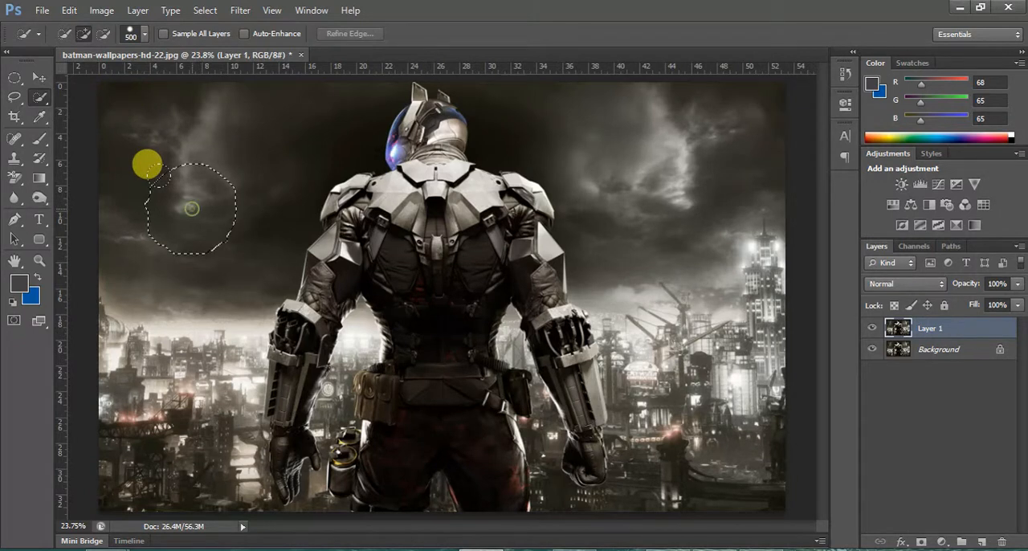
# Select the sky and city background around the armored figure with Quick Selection, following the outer edges of his body.
pyautogui.moveTo(147, 164)
pyautogui.mouseDown()
pyautogui.moveTo(179, 234)
pyautogui.moveTo(152, 333)
pyautogui.mouseUp()
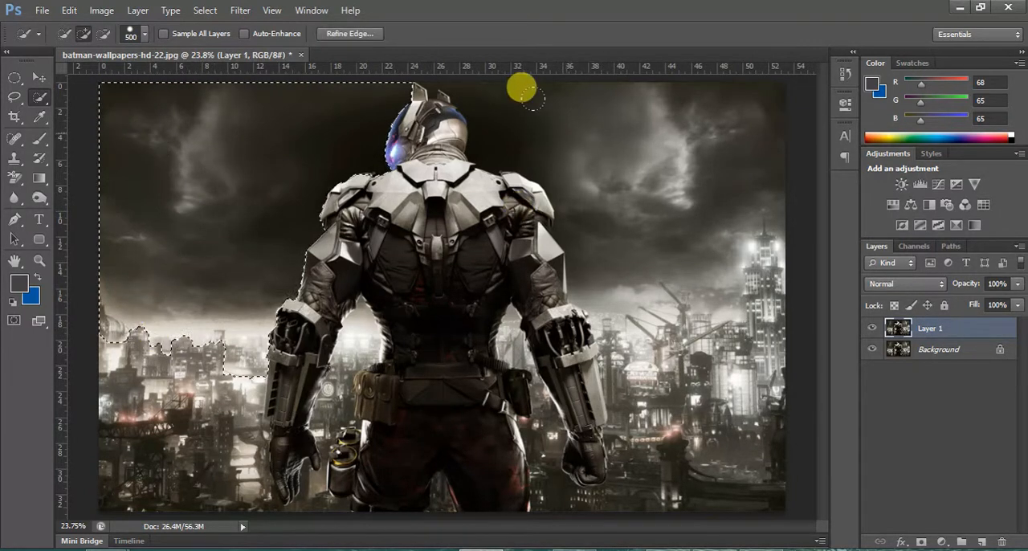
pyautogui.moveTo(667, 214)
pyautogui.mouseDown()
pyautogui.moveTo(680, 386)
pyautogui.moveTo(723, 427)
pyautogui.moveTo(699, 431)
pyautogui.moveTo(671, 406)
pyautogui.mouseUp()
pyautogui.moveTo(126, 413)
pyautogui.mouseDown()
pyautogui.moveTo(165, 447)
pyautogui.moveTo(134, 394)
pyautogui.moveTo(178, 390)
pyautogui.moveTo(165, 394)
pyautogui.moveTo(206, 426)
pyautogui.moveTo(215, 383)
pyautogui.moveTo(189, 350)
pyautogui.moveTo(240, 401)
pyautogui.moveTo(179, 459)
pyautogui.moveTo(190, 452)
pyautogui.mouseUp()
pyautogui.click(672, 348)
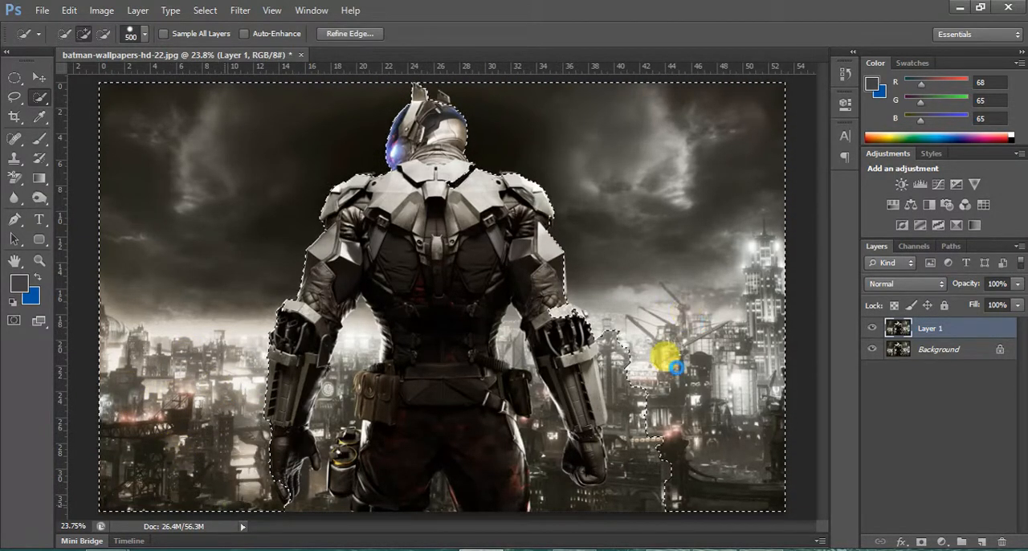
pyautogui.moveTo(608, 305)
pyautogui.mouseDown()
pyautogui.moveTo(658, 353)
pyautogui.moveTo(668, 389)
pyautogui.moveTo(659, 398)
pyautogui.moveTo(624, 379)
pyautogui.moveTo(632, 426)
pyautogui.moveTo(666, 464)
pyautogui.mouseUp()
pyautogui.moveTo(650, 378)
pyautogui.mouseDown()
pyautogui.moveTo(627, 494)
pyautogui.moveTo(549, 480)
pyautogui.moveTo(512, 422)
pyautogui.moveTo(503, 382)
pyautogui.moveTo(555, 409)
pyautogui.moveTo(537, 354)
pyautogui.moveTo(585, 267)
pyautogui.moveTo(576, 257)
pyautogui.moveTo(581, 229)
pyautogui.moveTo(466, 122)
pyautogui.moveTo(393, 71)
pyautogui.mouseUp()
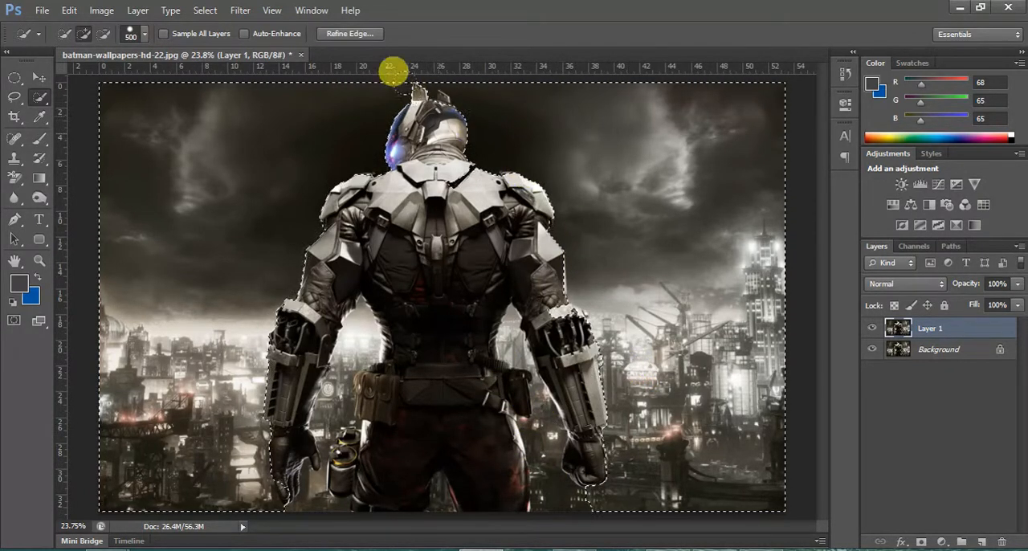
# Reduce the selection brush to 80 px and subtract the helmet's smaller right ear from the background selection.
pyautogui.hotkey('ctrl', '+')
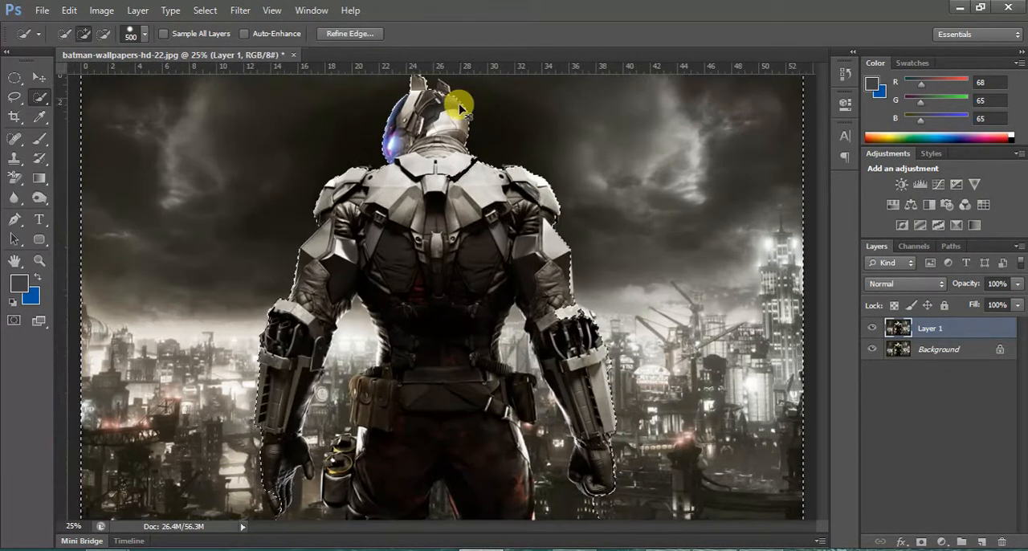
pyautogui.hotkey('ctrl', '+')
pyautogui.hotkey('ctrl', '+')
pyautogui.scroll(6, 369, 11)
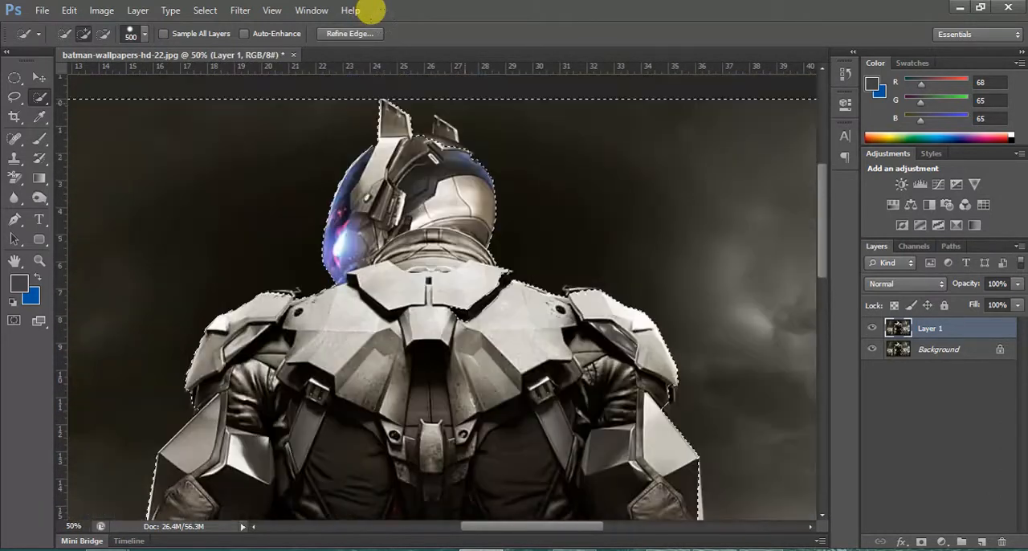
pyautogui.scroll(3, 370, 10)
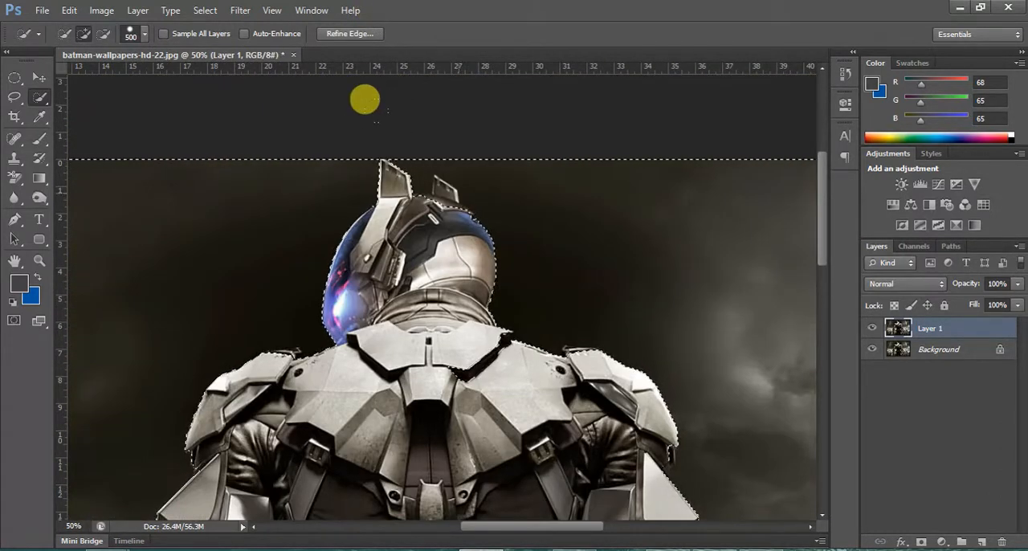
pyautogui.press('[')
pyautogui.press('[')
pyautogui.press('[')
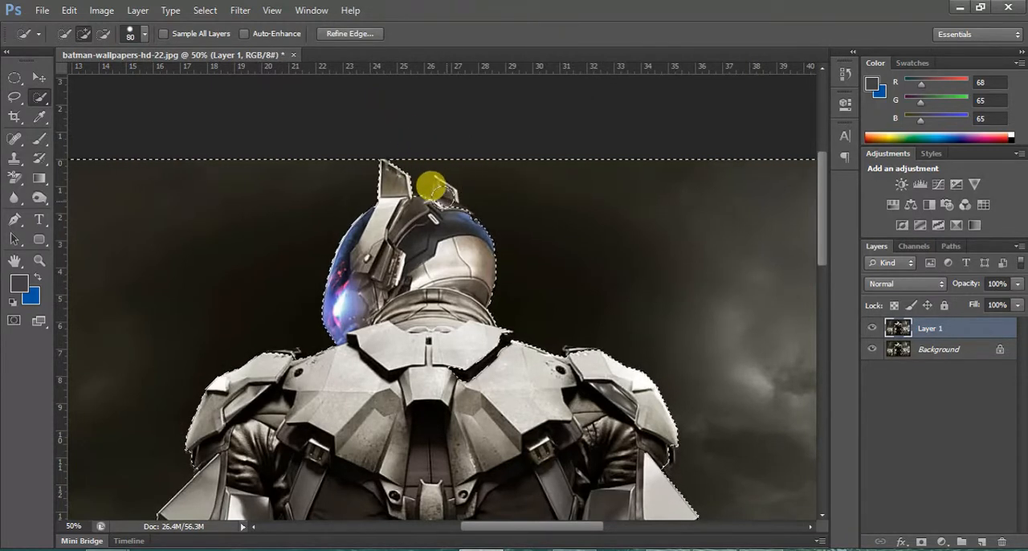
pyautogui.press('alt')
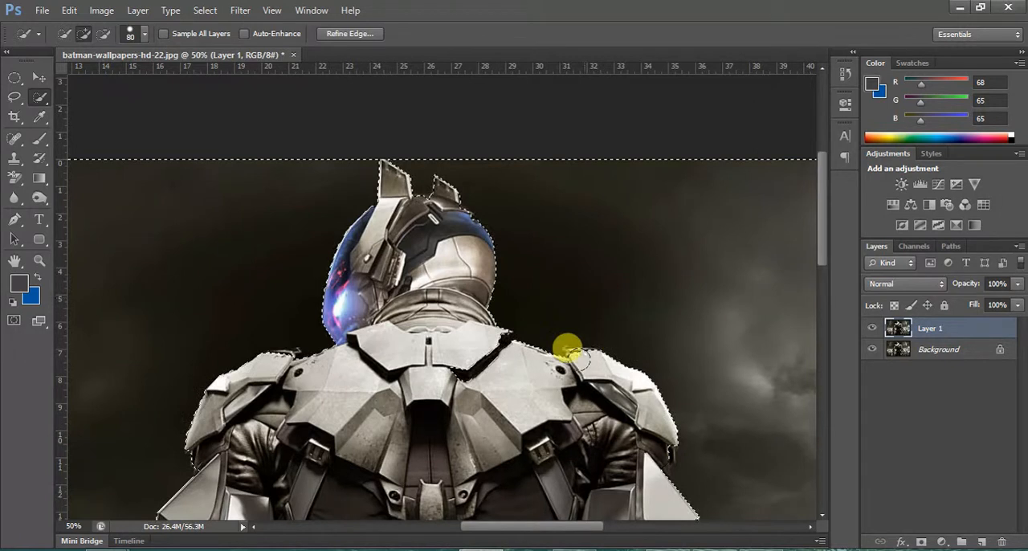
# Subtract the collar and shoulder armor edges from the background selection.
pyautogui.press('alt')
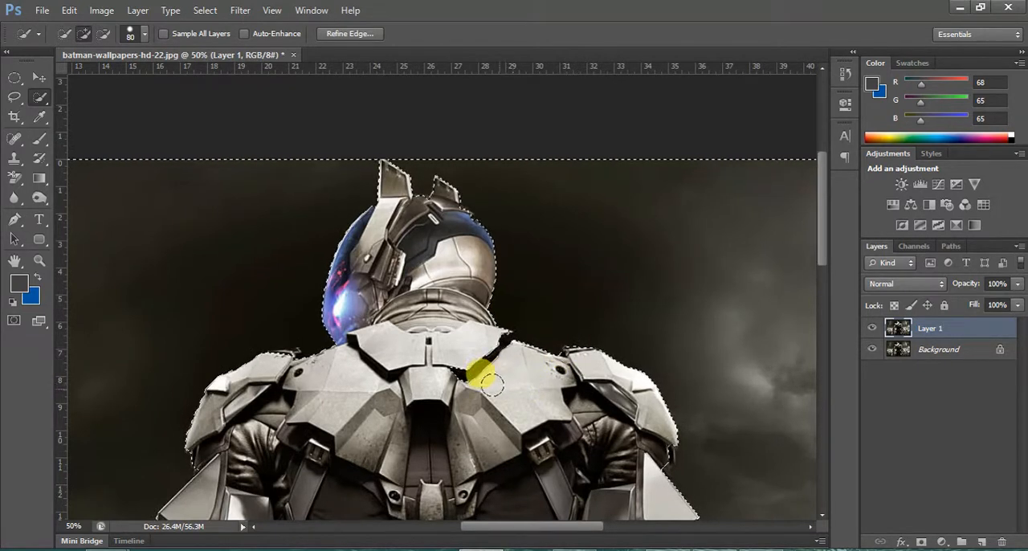
pyautogui.press('alt')
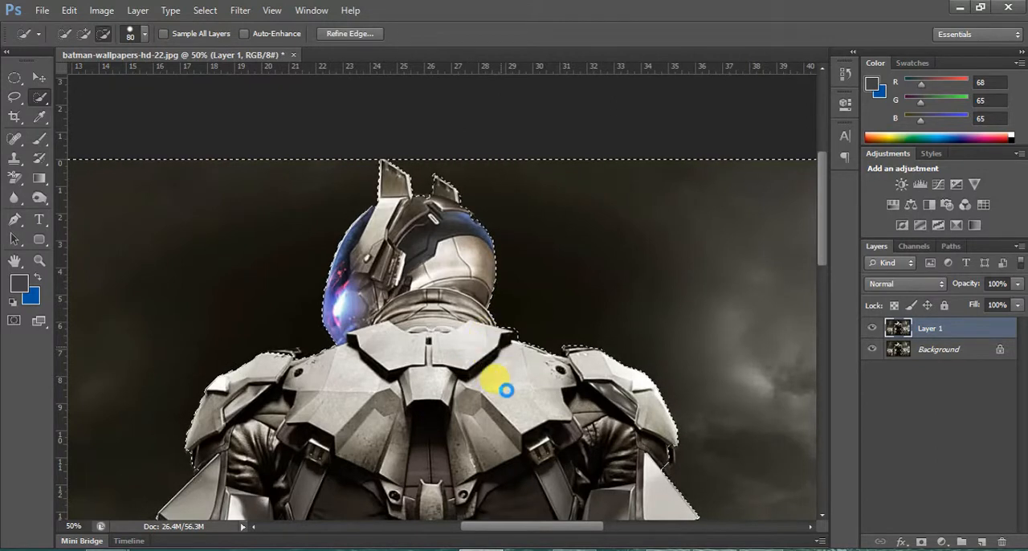
pyautogui.moveTo(542, 380); pyautogui.dragTo(304, 381)
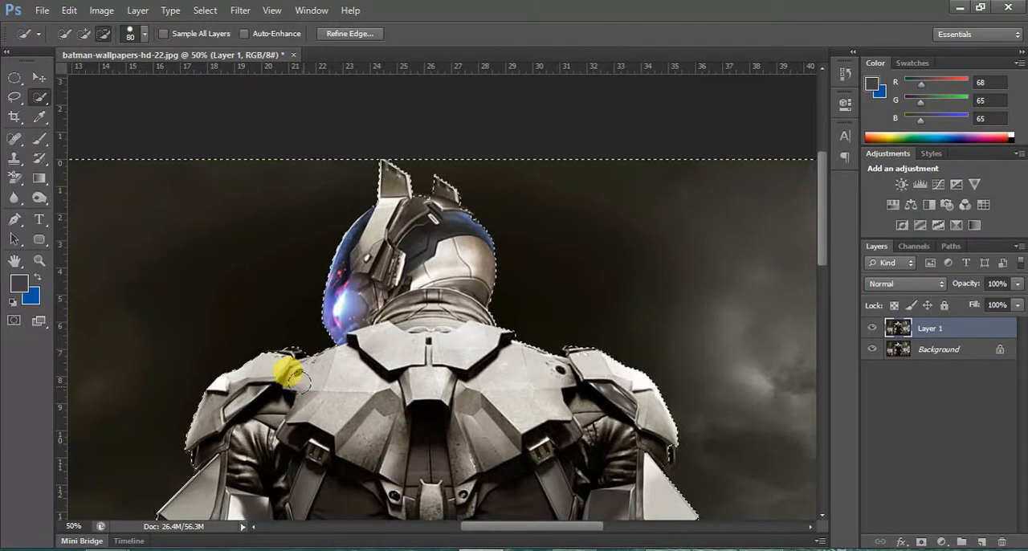
pyautogui.click(277, 363)
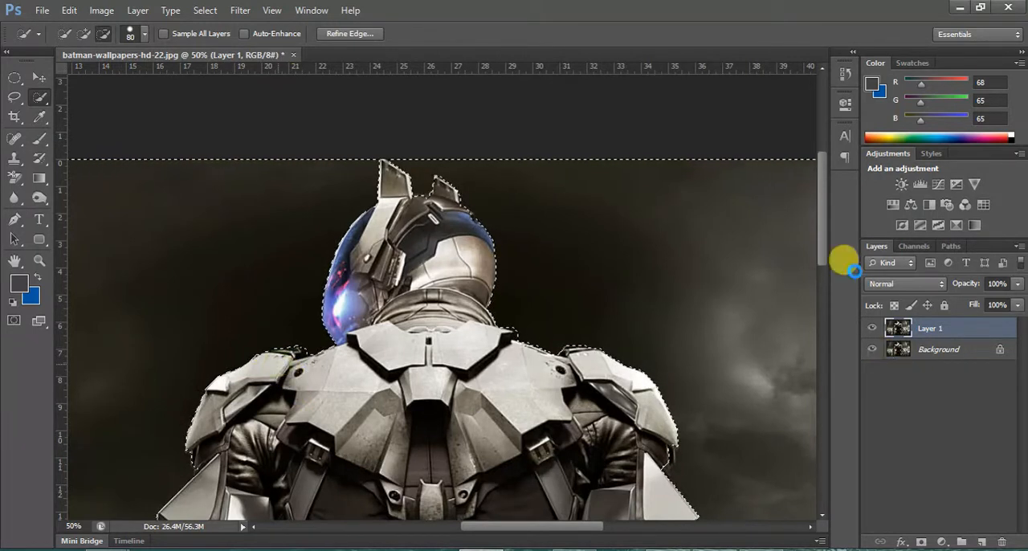
# Subtract the edges of the right upper arm and forearm from the background selection.
pyautogui.moveTo(821, 244); pyautogui.dragTo(831, 293)
pyautogui.moveTo(654, 267)
pyautogui.mouseDown()
pyautogui.moveTo(649, 241)
pyautogui.moveTo(642, 254)
pyautogui.mouseUp()
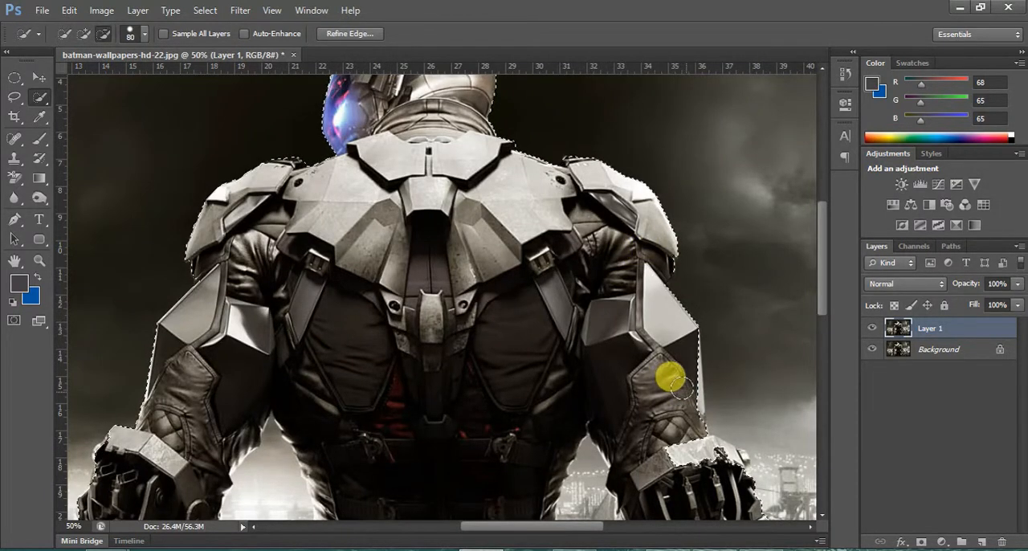
pyautogui.moveTo(679, 387)
pyautogui.mouseDown()
pyautogui.moveTo(682, 365)
pyautogui.moveTo(647, 274)
pyautogui.moveTo(659, 309)
pyautogui.mouseUp()
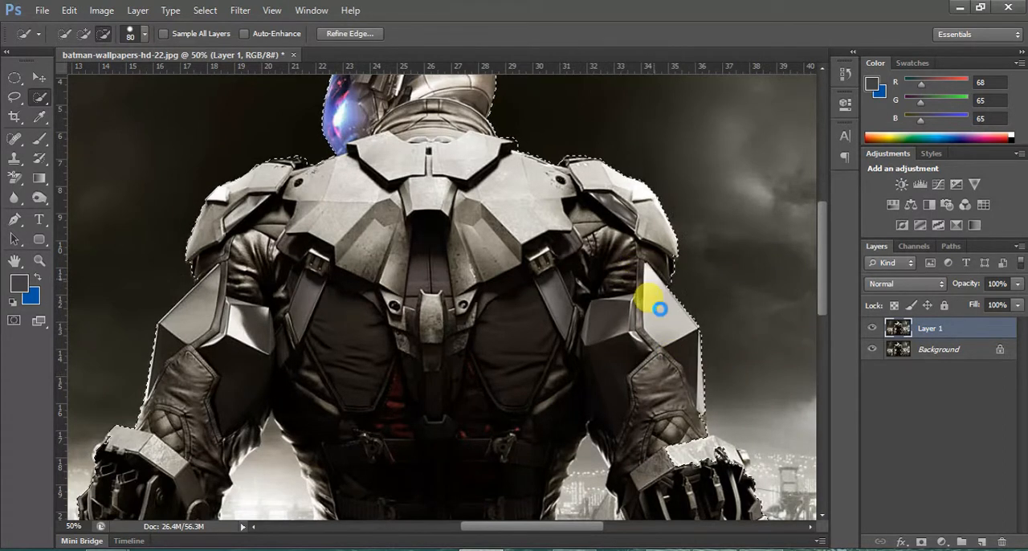
# Clean up the background selection around the right gauntlet by subtracting its plate and mechanical parts.
pyautogui.moveTo(824, 276); pyautogui.dragTo(822, 324)
pyautogui.moveTo(677, 324)
pyautogui.mouseDown()
pyautogui.moveTo(666, 319)
pyautogui.moveTo(706, 332)
pyautogui.moveTo(697, 319)
pyautogui.moveTo(727, 341)
pyautogui.mouseUp()
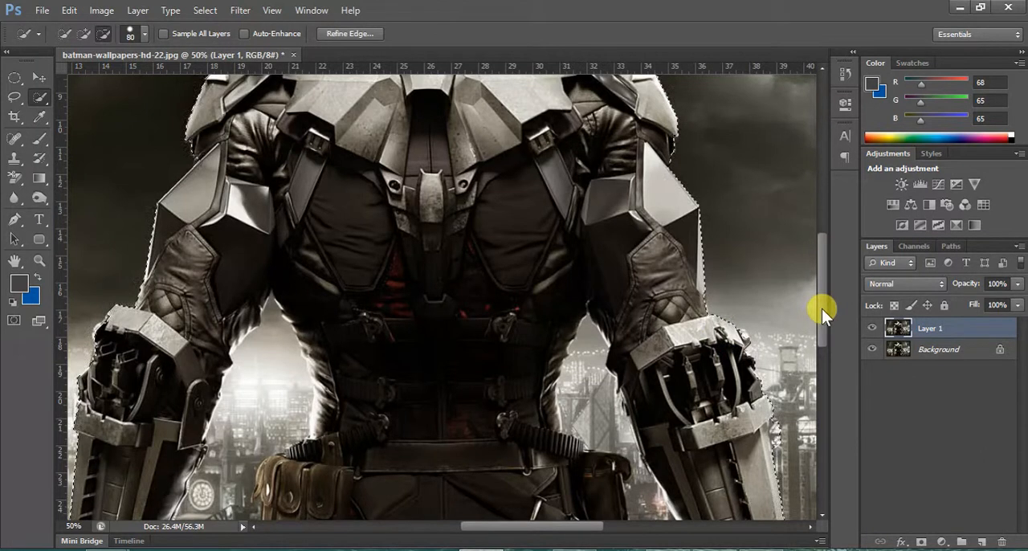
pyautogui.keyDown('alt'); pyautogui.click(730, 342); pyautogui.keyUp('alt')
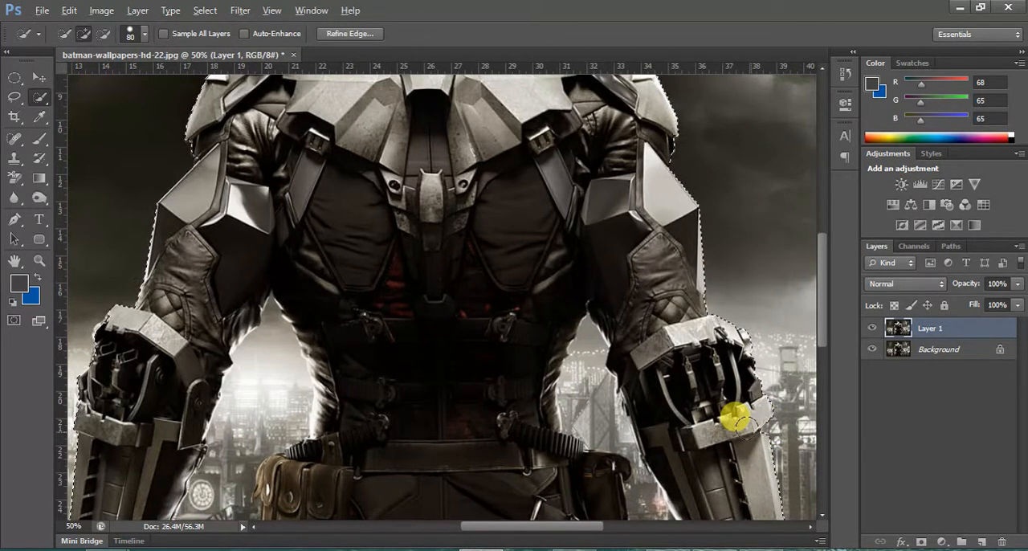
pyautogui.press('alt')
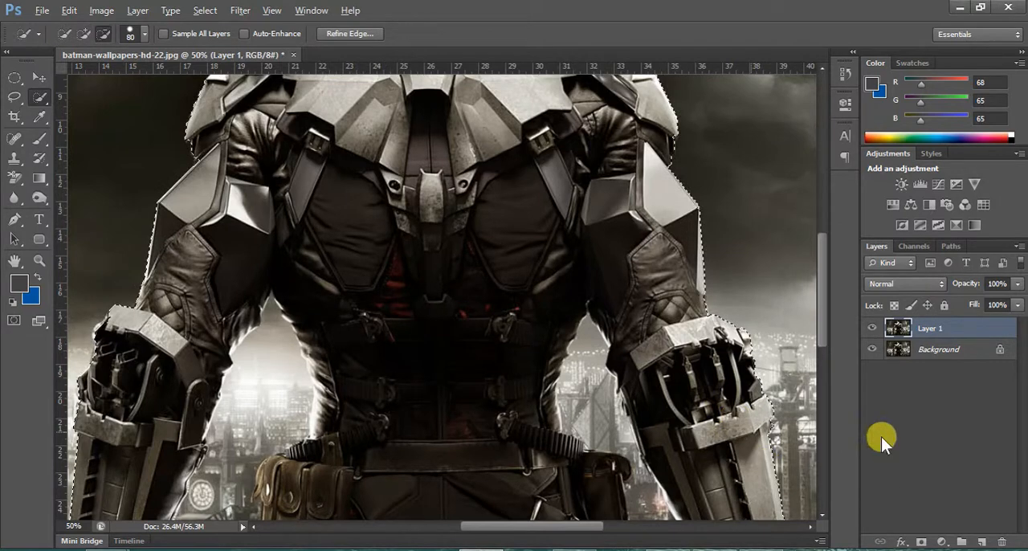
# Add the background gap between the left arm and the torso to the selection, down to the glove.
pyautogui.moveTo(821, 301); pyautogui.dragTo(828, 329)
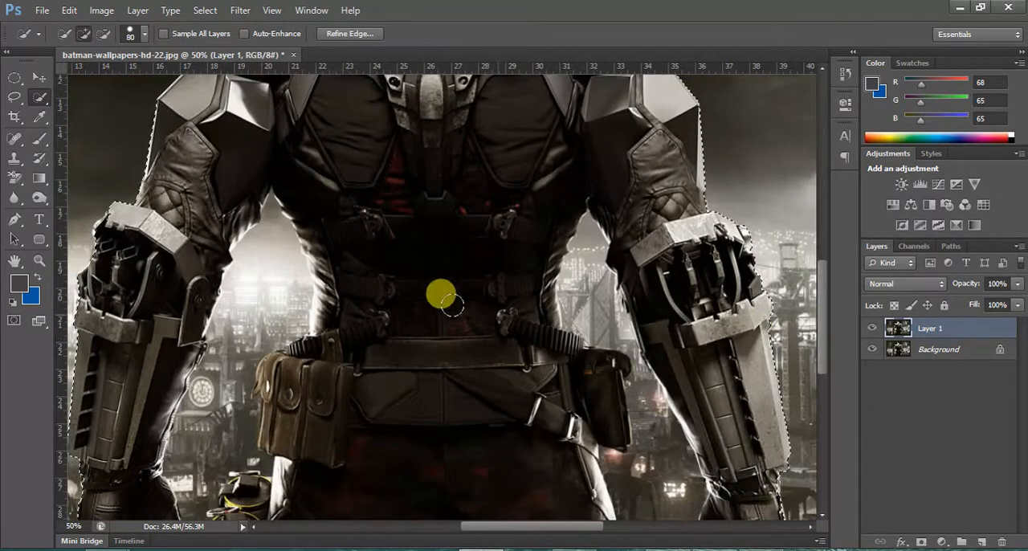
pyautogui.click(274, 256)
pyautogui.moveTo(275, 256)
pyautogui.mouseDown()
pyautogui.moveTo(225, 371)
pyautogui.moveTo(229, 382)
pyautogui.moveTo(225, 348)
pyautogui.mouseUp()
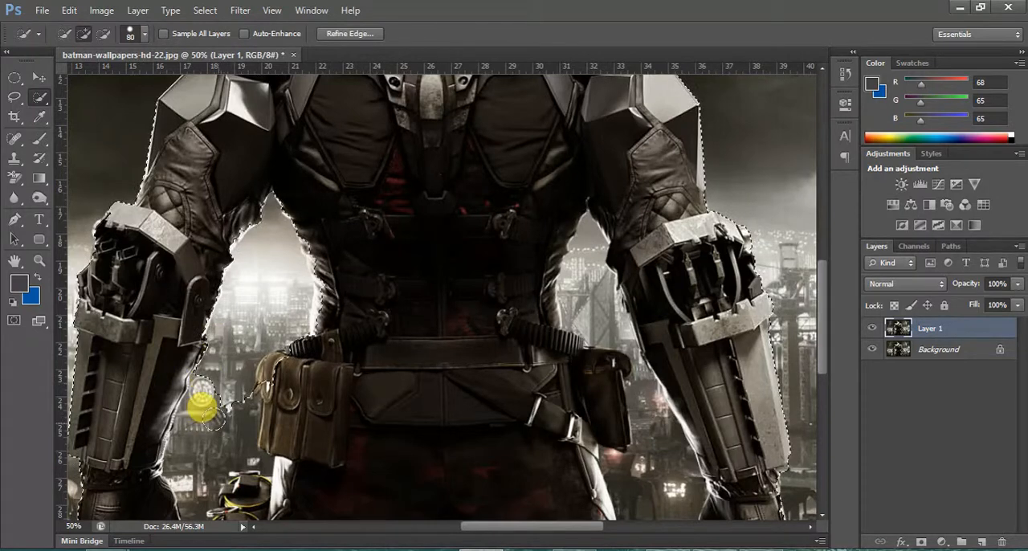
pyautogui.click(212, 441)
pyautogui.moveTo(212, 441)
pyautogui.mouseDown()
pyautogui.moveTo(198, 424)
pyautogui.moveTo(201, 394)
pyautogui.mouseUp()
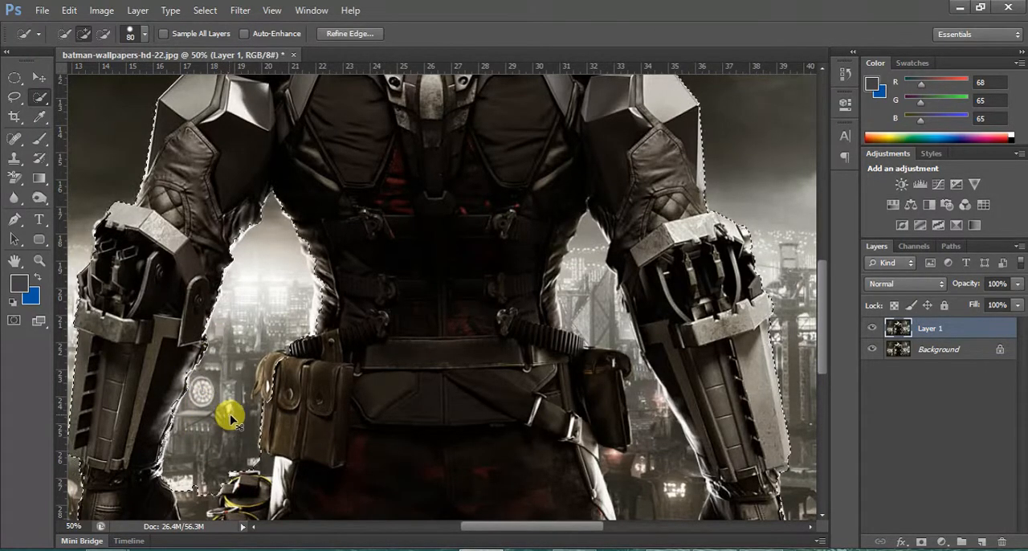
# Extend the selection into the gap between the left hand and the canisters, and subtract the brown belt pouch.
pyautogui.scroll(-5, 230, 412)
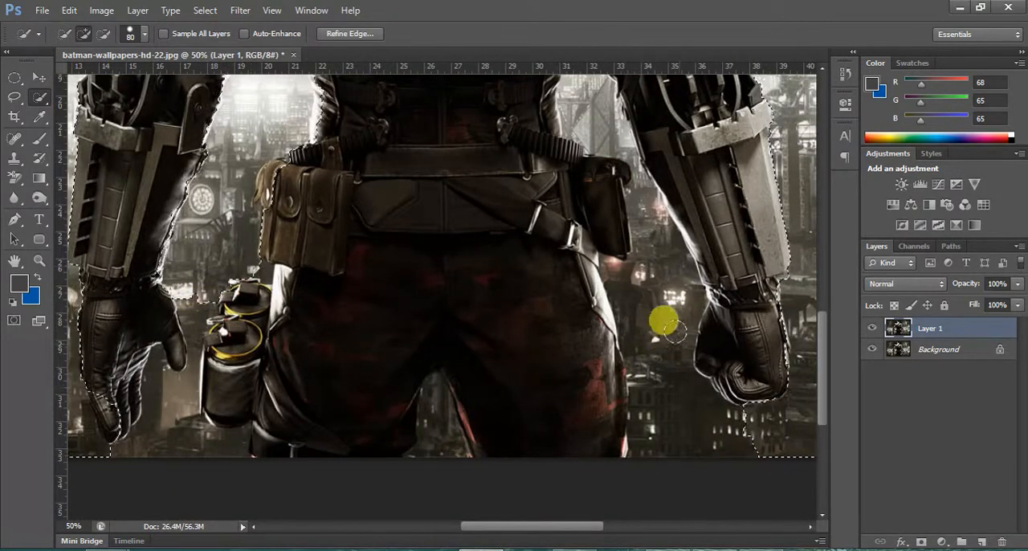
pyautogui.click(197, 309)
pyautogui.moveTo(198, 309); pyautogui.dragTo(197, 333)
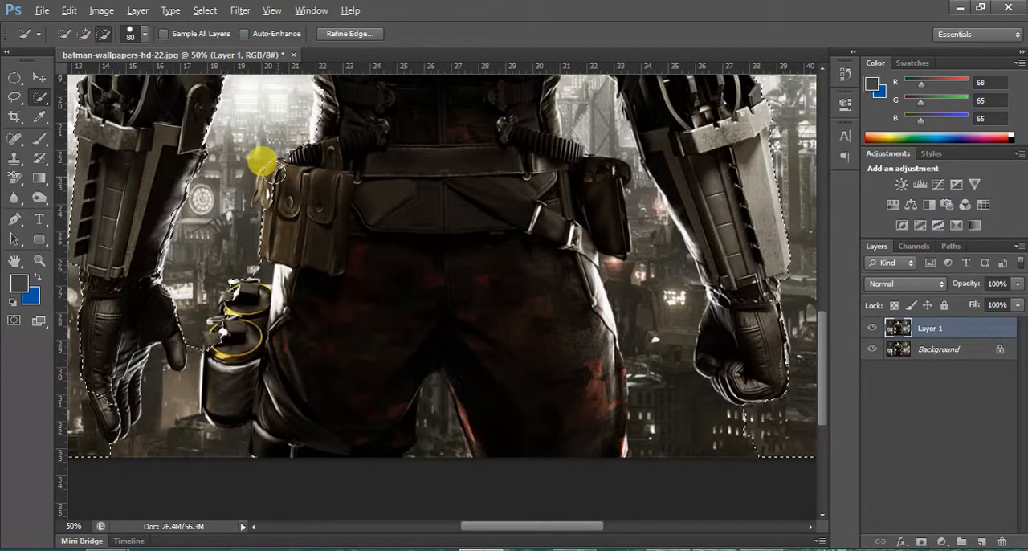
pyautogui.click(277, 182)
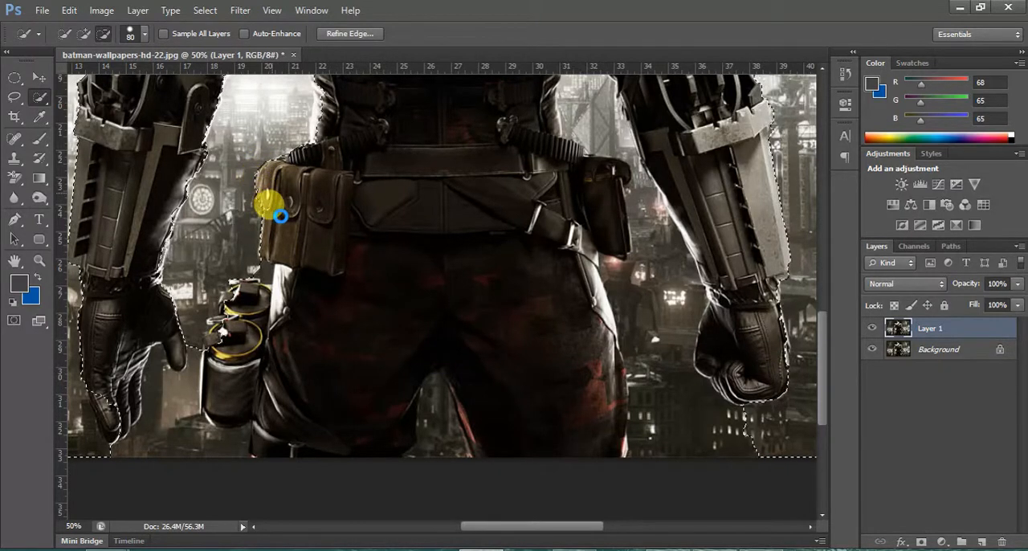
pyautogui.scroll(10, 715, 287)
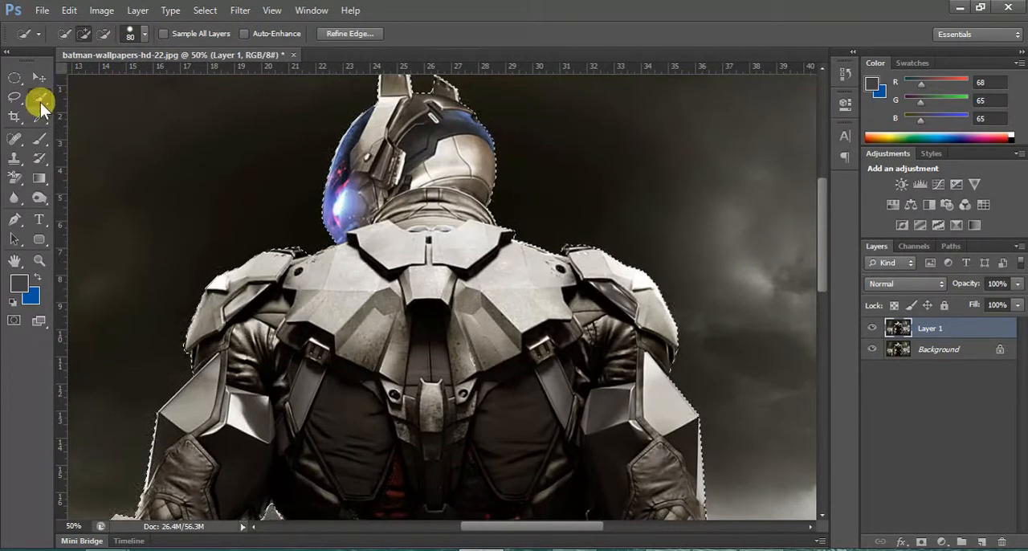
pyautogui.click(40, 103)
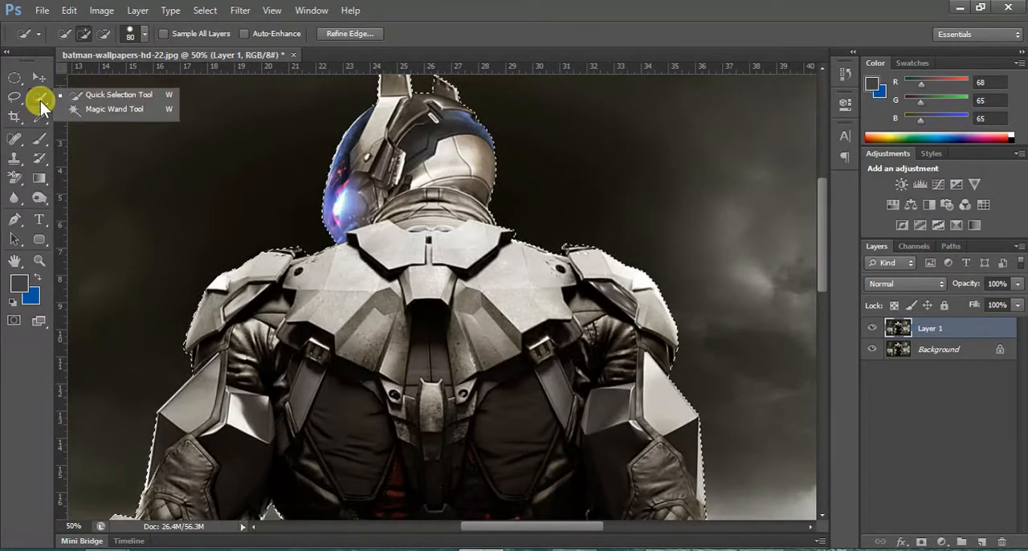
pyautogui.moveTo(823, 238)
pyautogui.mouseDown()
pyautogui.moveTo(837, 367)
pyautogui.moveTo(837, 269)
pyautogui.mouseUp()
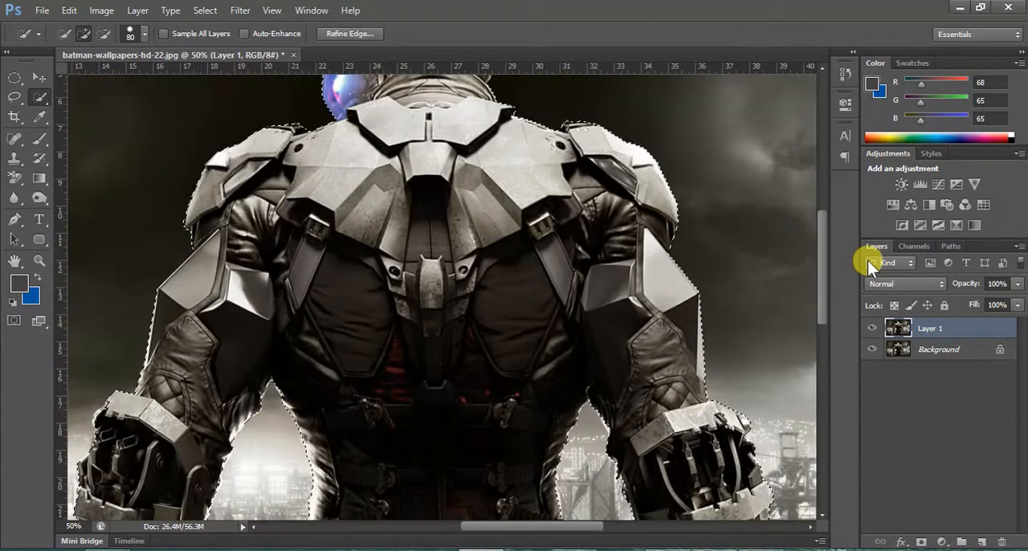
pyautogui.hotkey('ctrl', '0')
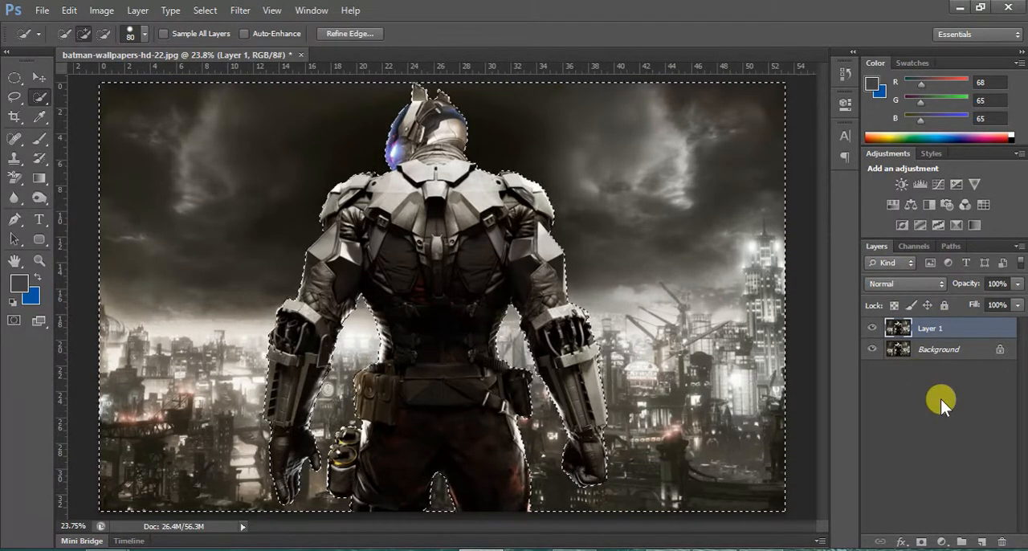
# Delete the selected background from Layer 1 so only the armored figure is left on it.
pyautogui.hotkey('ctrl', '-')
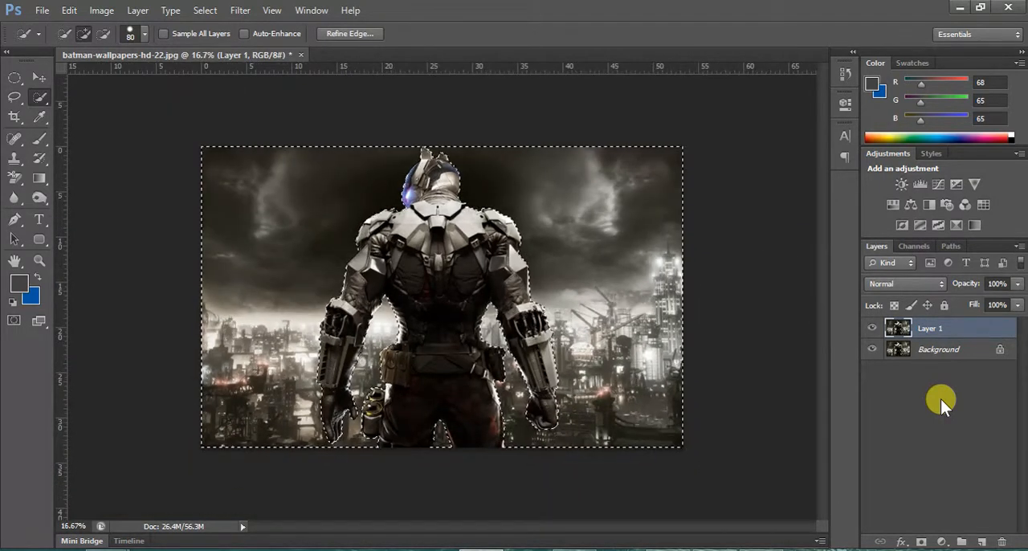
pyautogui.hotkey('ctrl', '-')
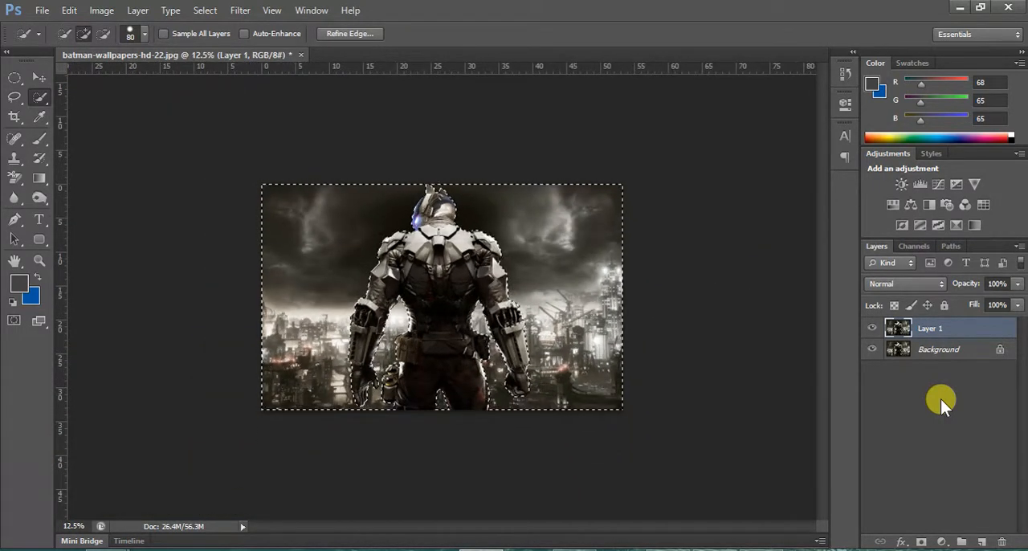
pyautogui.hotkey('ctrl', '+')
pyautogui.hotkey('ctrl', '+')
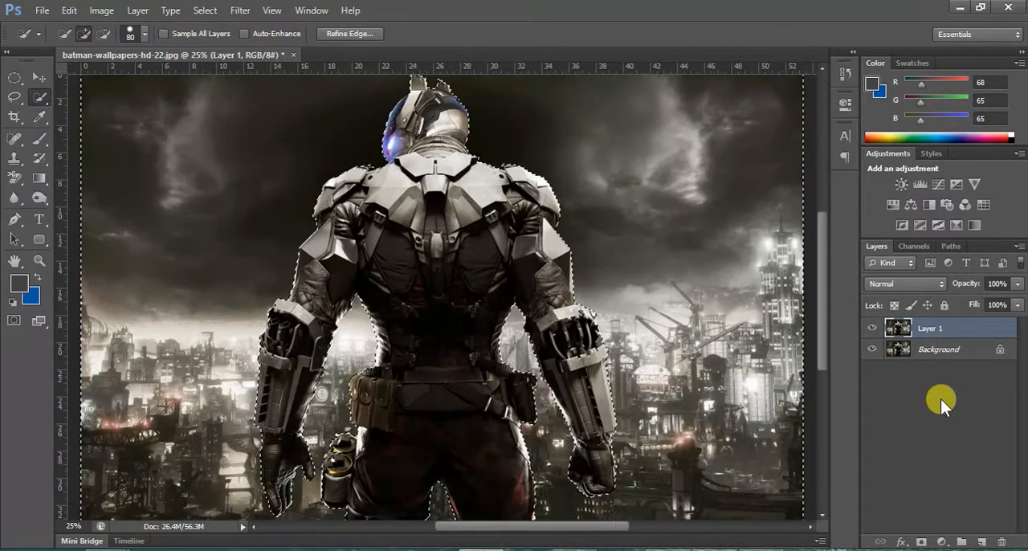
pyautogui.hotkey('ctrl', '0')
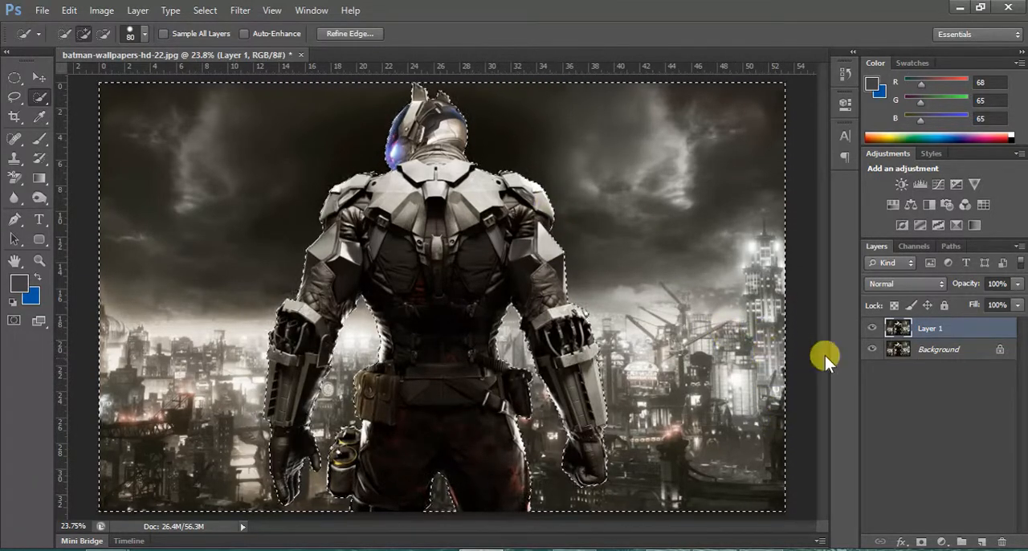
pyautogui.press('Delete')
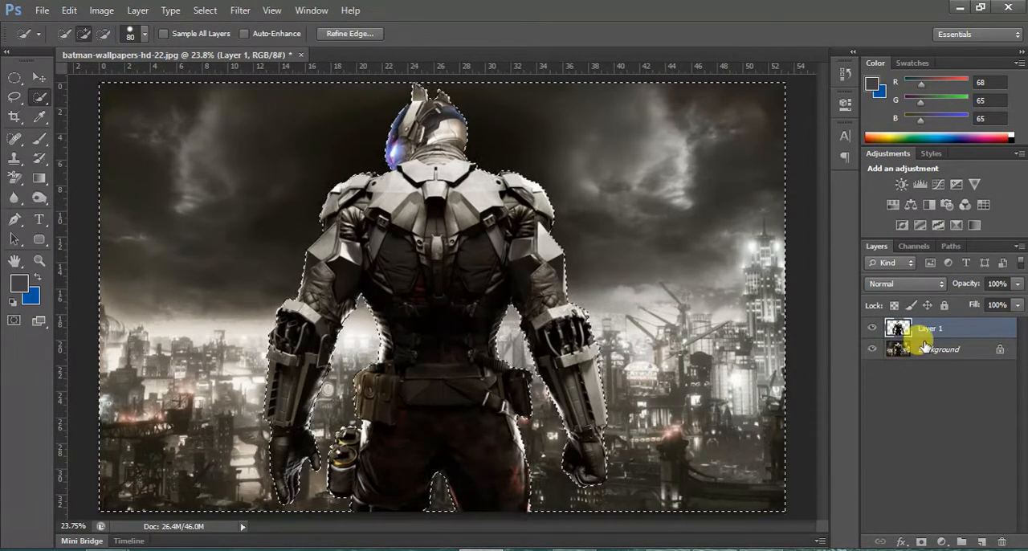
# Make the Background layer active and toggle its visibility to check the cut-out figure, leaving it shown.
pyautogui.click(885, 350)
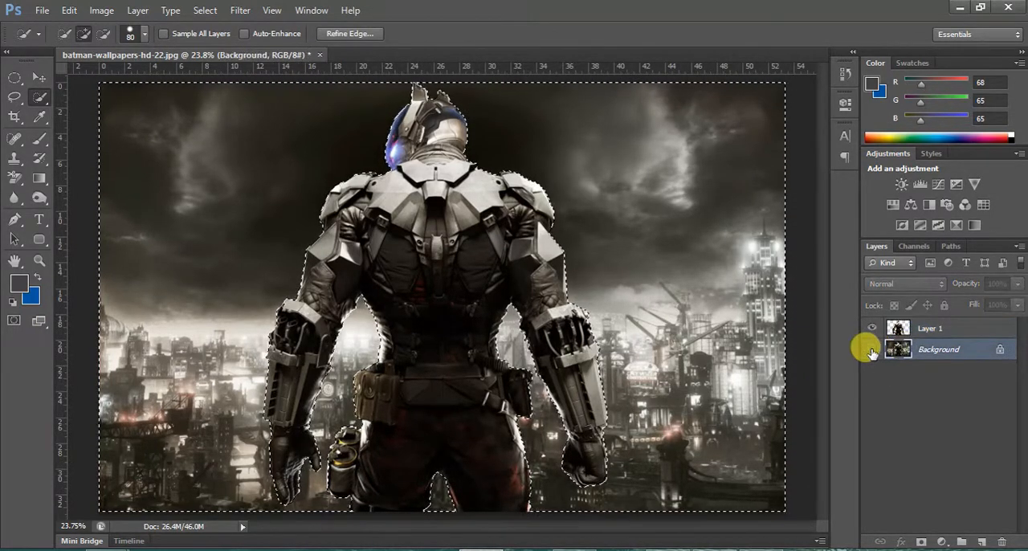
pyautogui.click(871, 350)
pyautogui.click(871, 350)
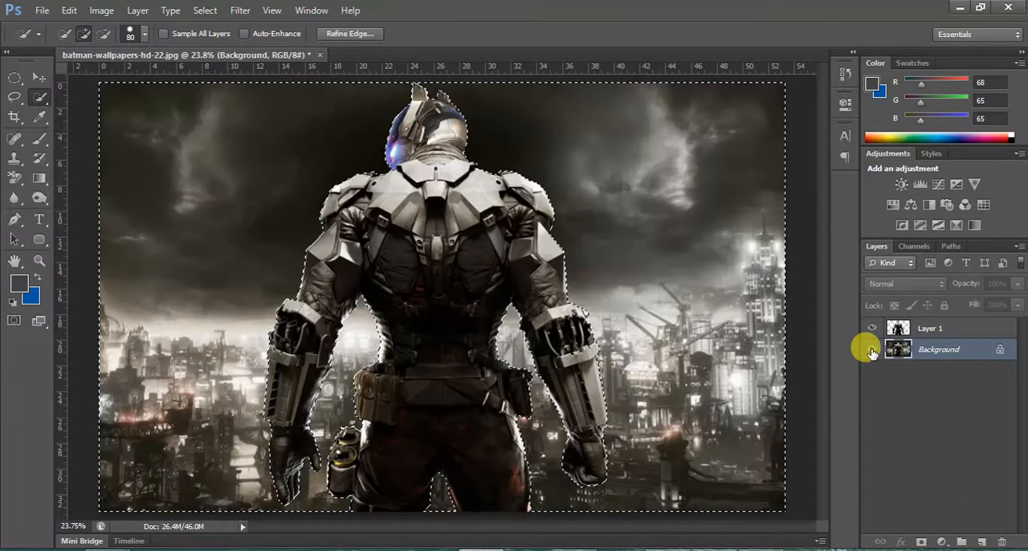
pyautogui.click(871, 350)
pyautogui.click(871, 350)
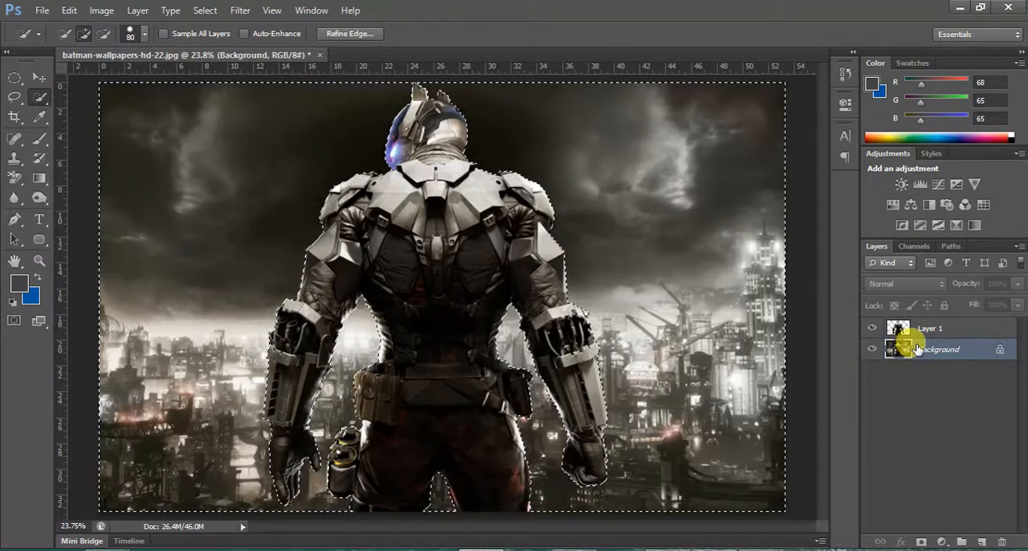
# Add a new layer between Background and Layer 1 and fill the entire canvas with the blue background color.
pyautogui.click(980, 542)
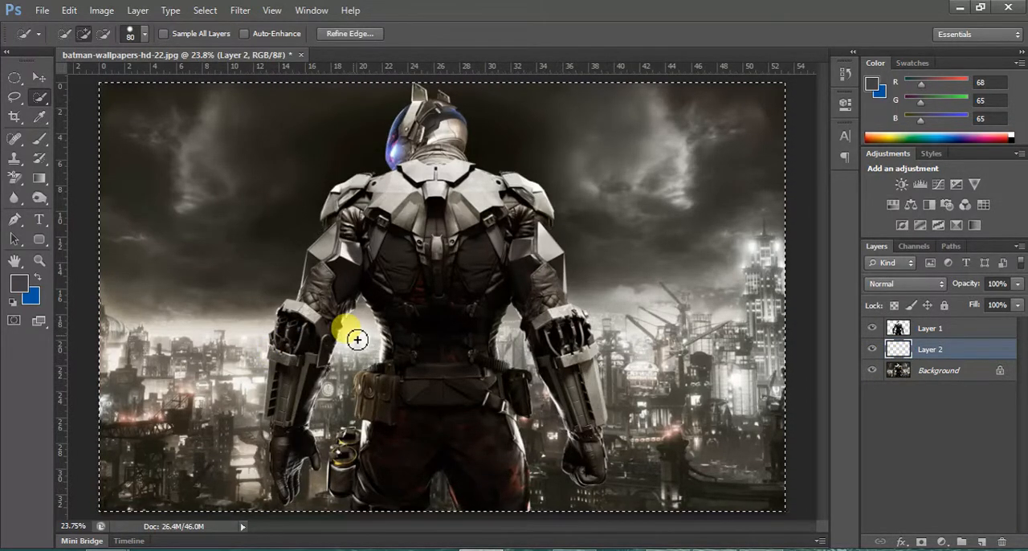
pyautogui.hotkey('ctrl', 'BackSpace')
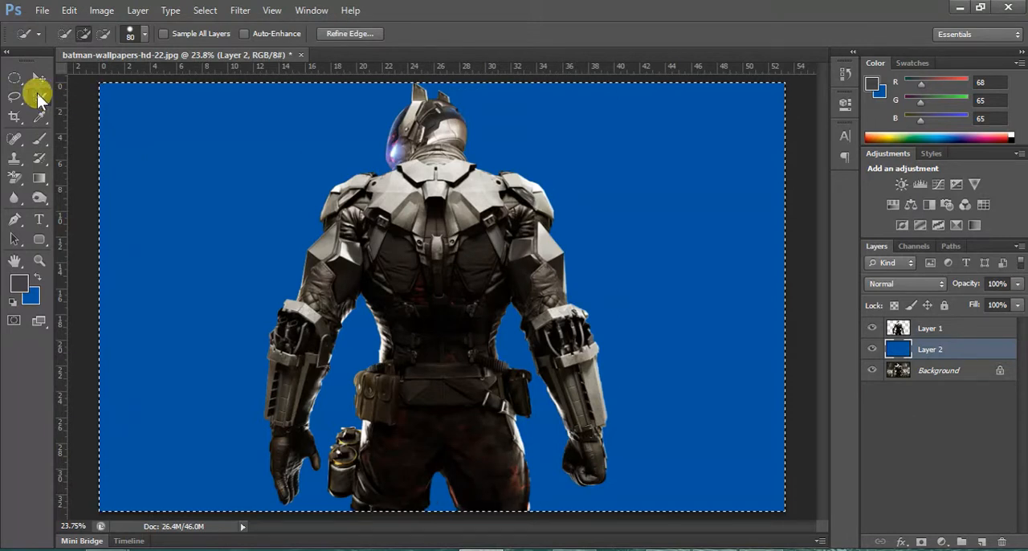
pyautogui.moveTo(37, 95); pyautogui.dragTo(81, 97)
pyautogui.click(81, 98)
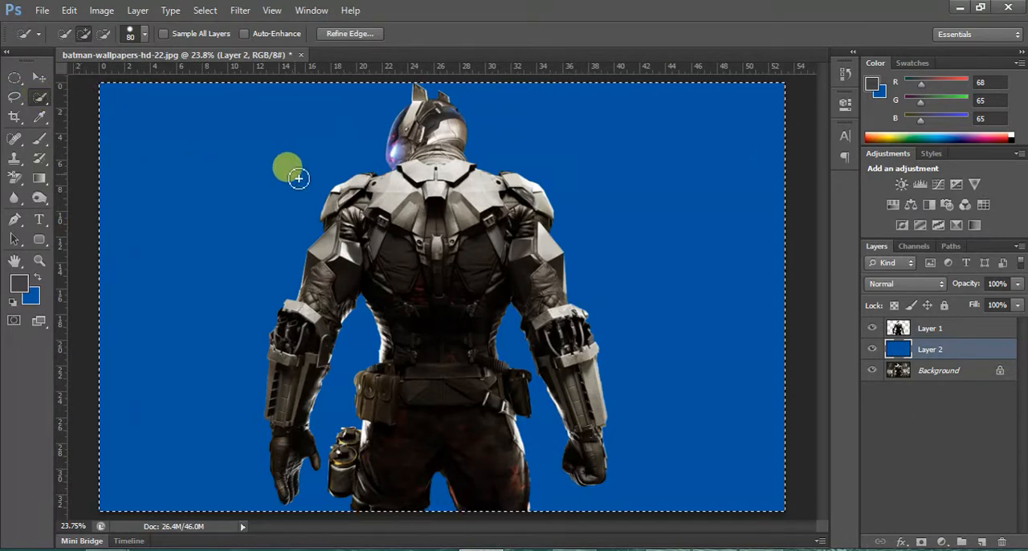